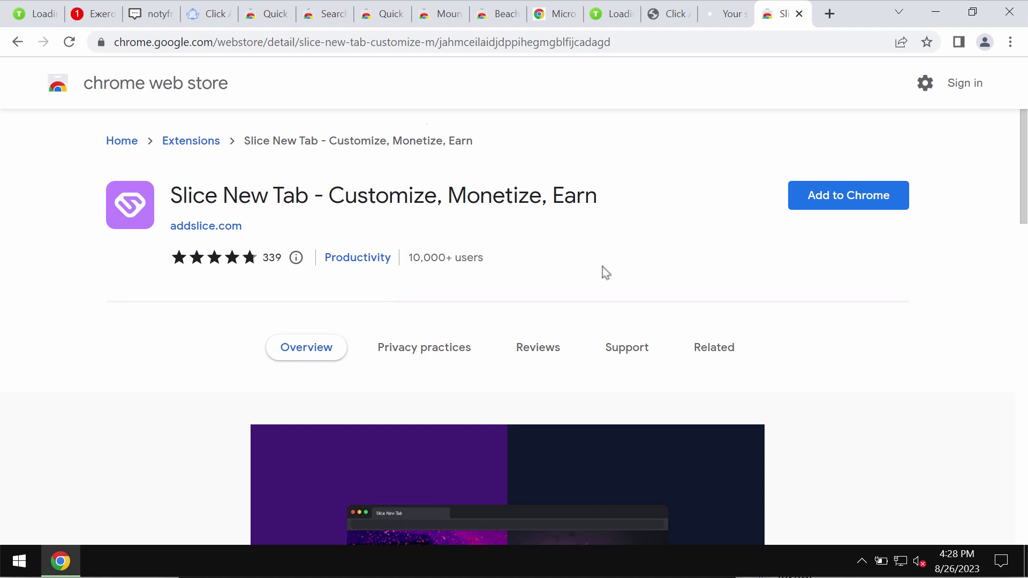
pyautogui.moveTo(1020, 206); pyautogui.dragTo(1023, 418)
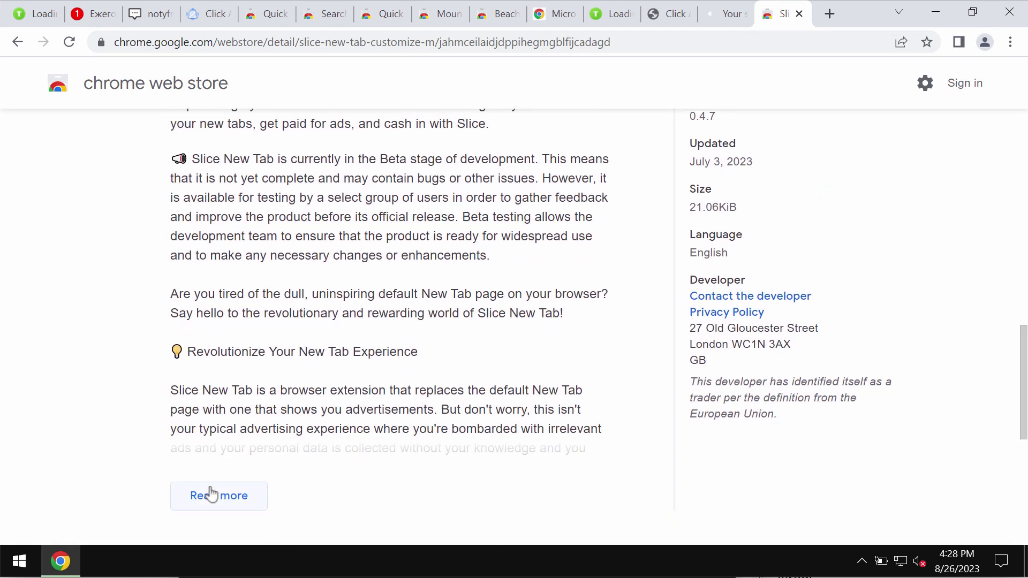
# Step: Expand the full Slice New Tab description on its Chrome Web Store page
pyautogui.click(212, 494)
pyautogui.scroll(-2, 356, 475)
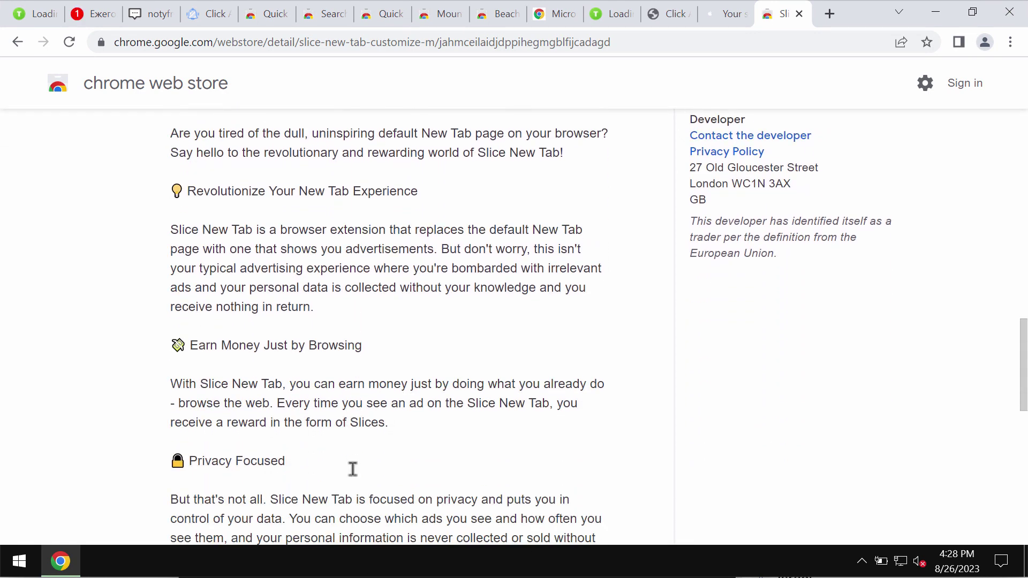
pyautogui.scroll(-4, 352, 469)
pyautogui.scroll(3, 343, 475)
pyautogui.scroll(10, 342, 473)
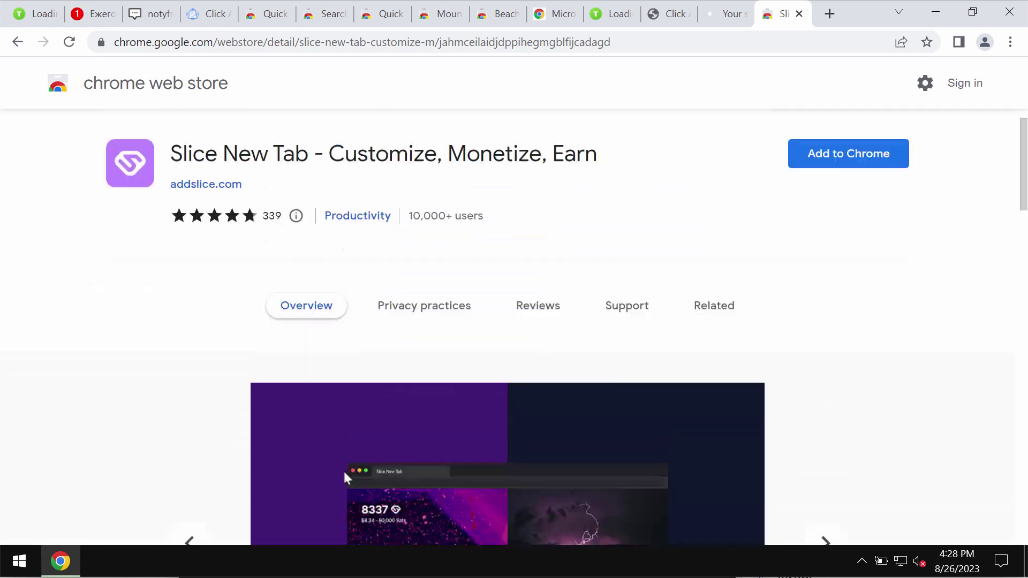
# Step: Add Slice New Tab, close the store tab, and keep its new tab page in a fresh tab
pyautogui.click(809, 199)
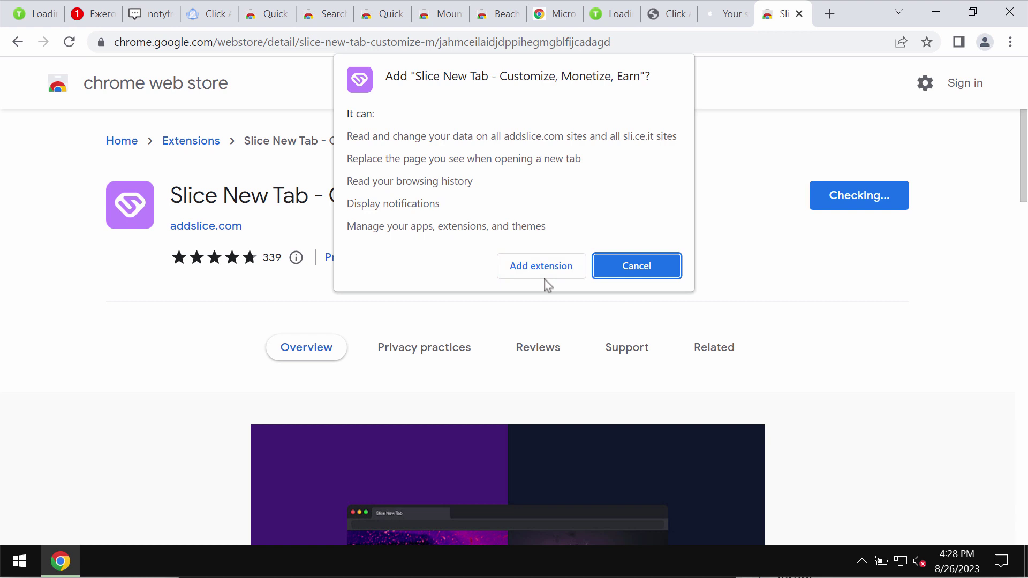
pyautogui.click(549, 273)
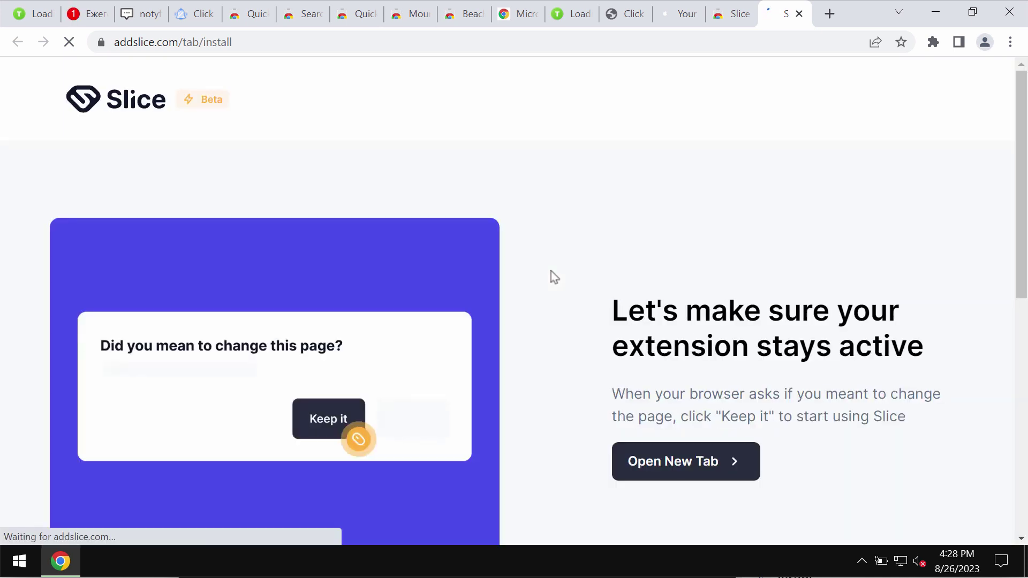
pyautogui.click(746, 16)
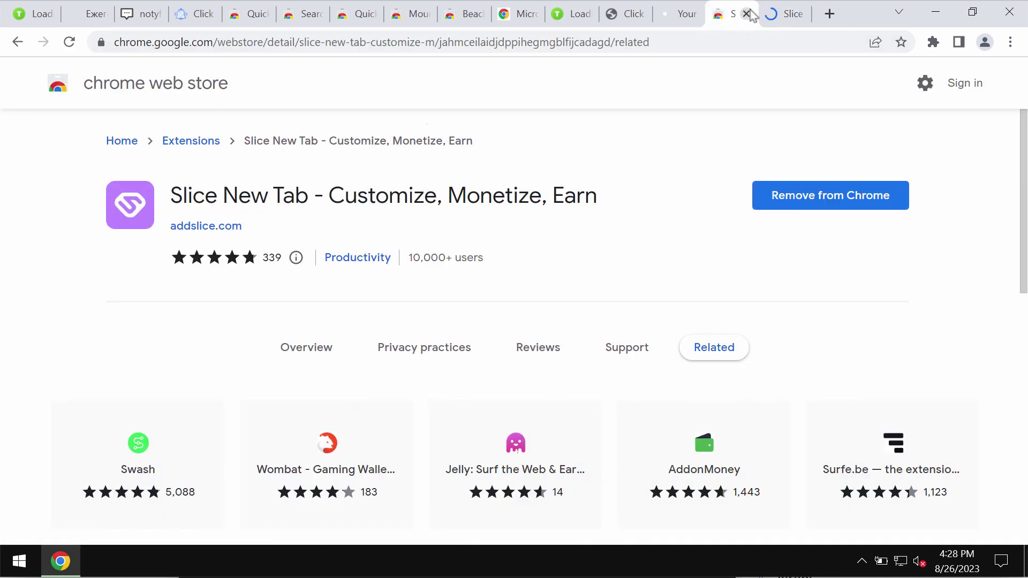
pyautogui.click(746, 14)
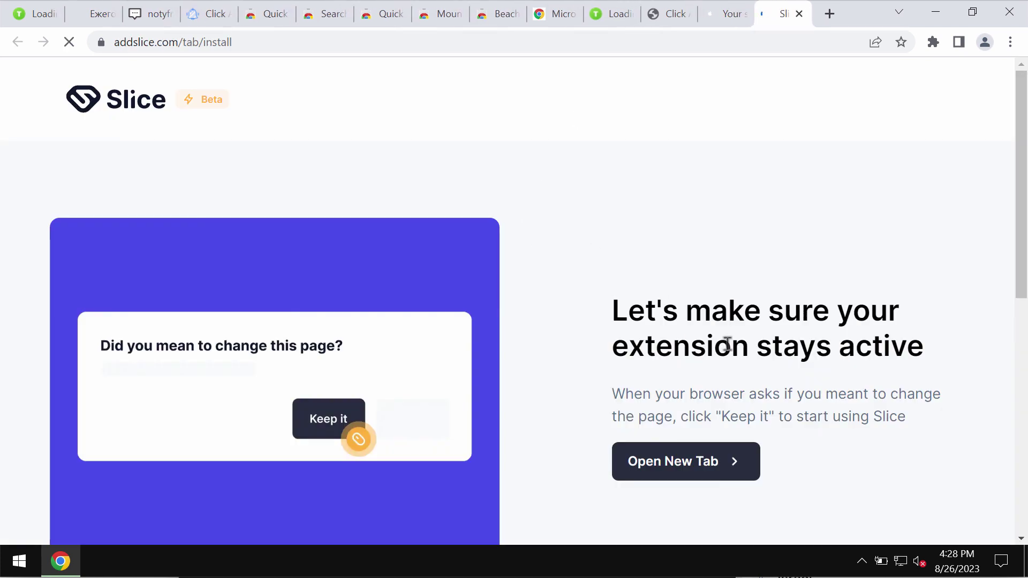
pyautogui.click(830, 13)
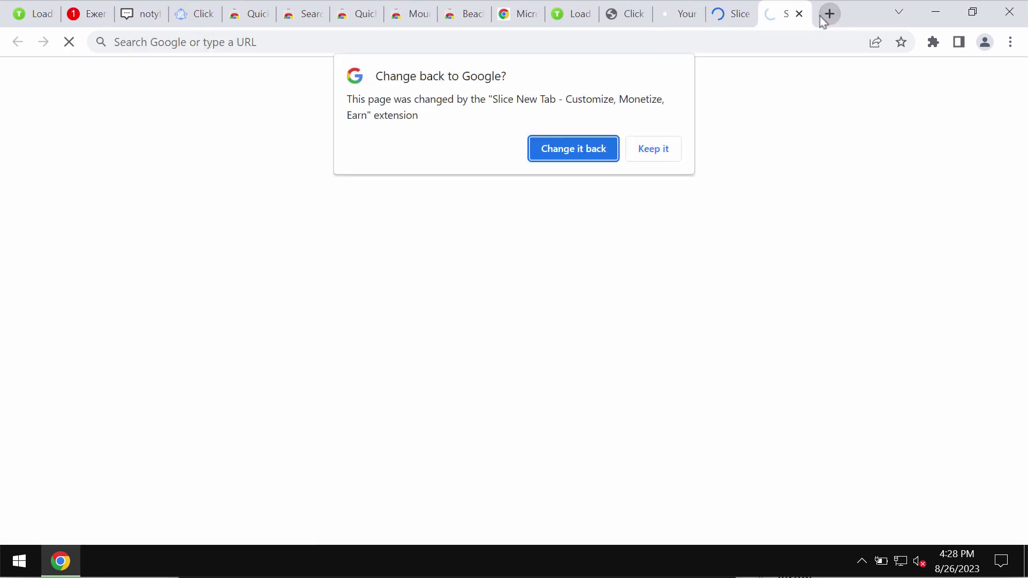
pyautogui.click(668, 153)
pyautogui.click(735, 15)
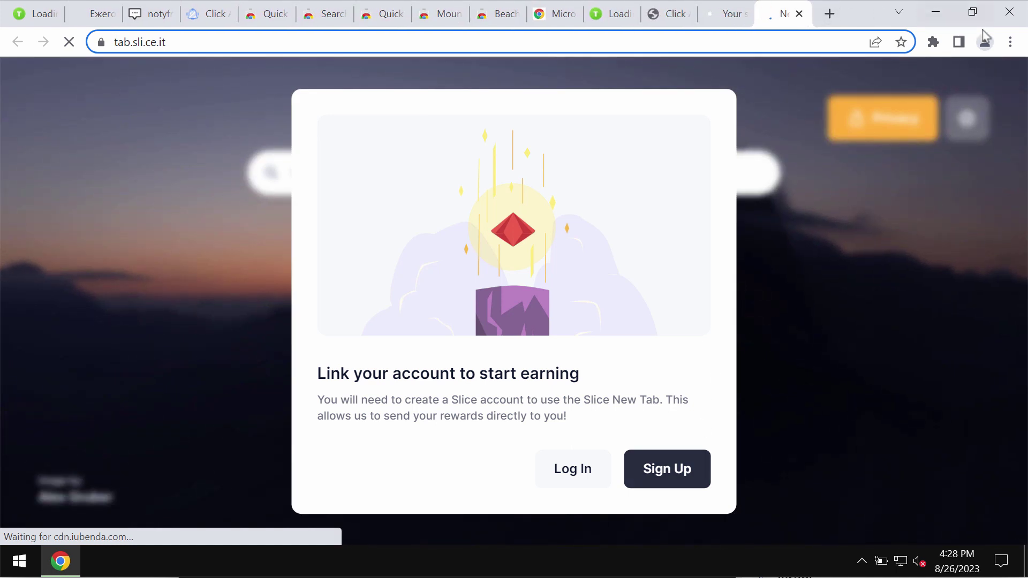
# Step: Remove the Slice New Tab and Apps extensions from the Manage Extensions page
pyautogui.click(1010, 42)
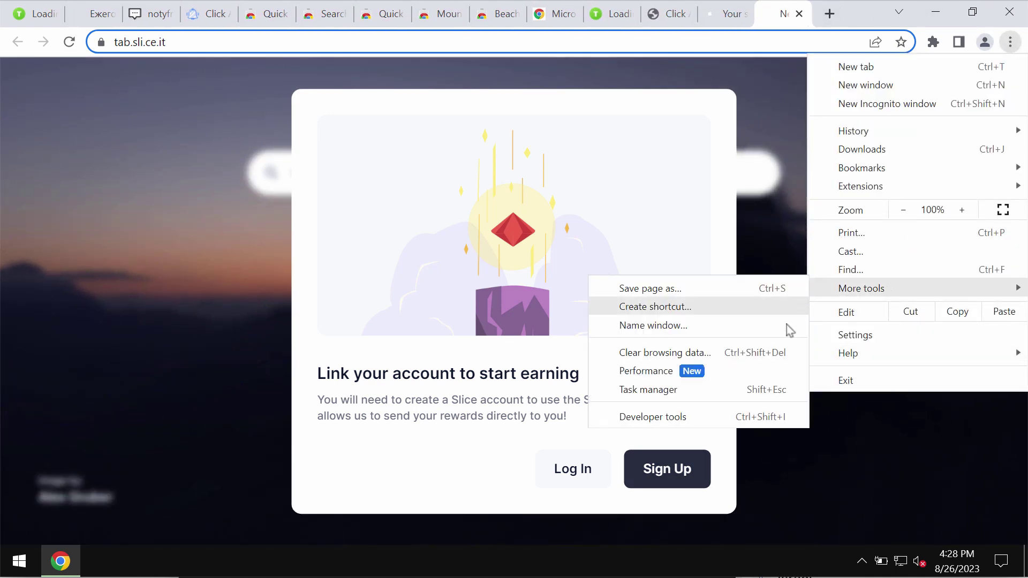
pyautogui.moveTo(860, 187)
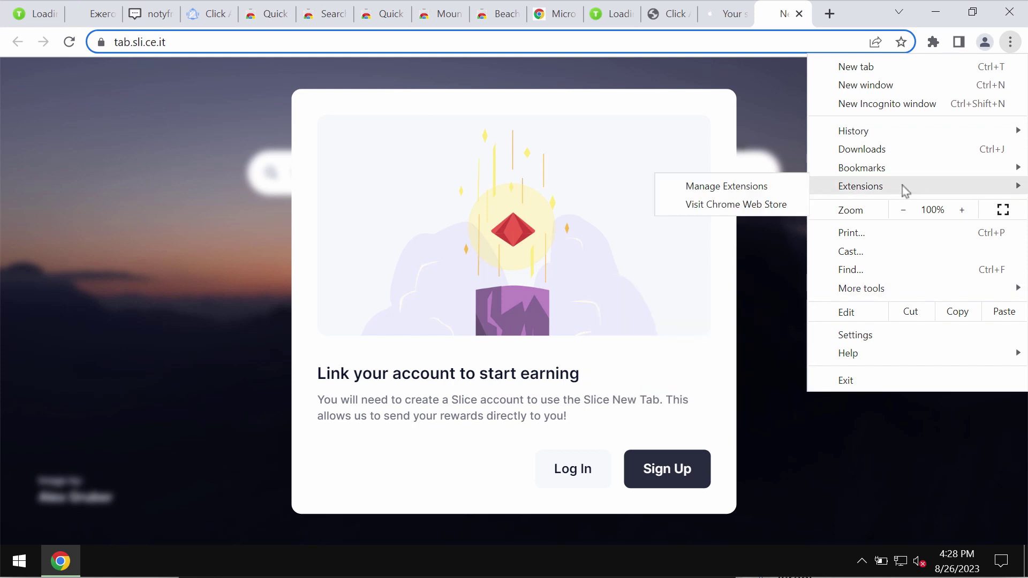
pyautogui.click(772, 193)
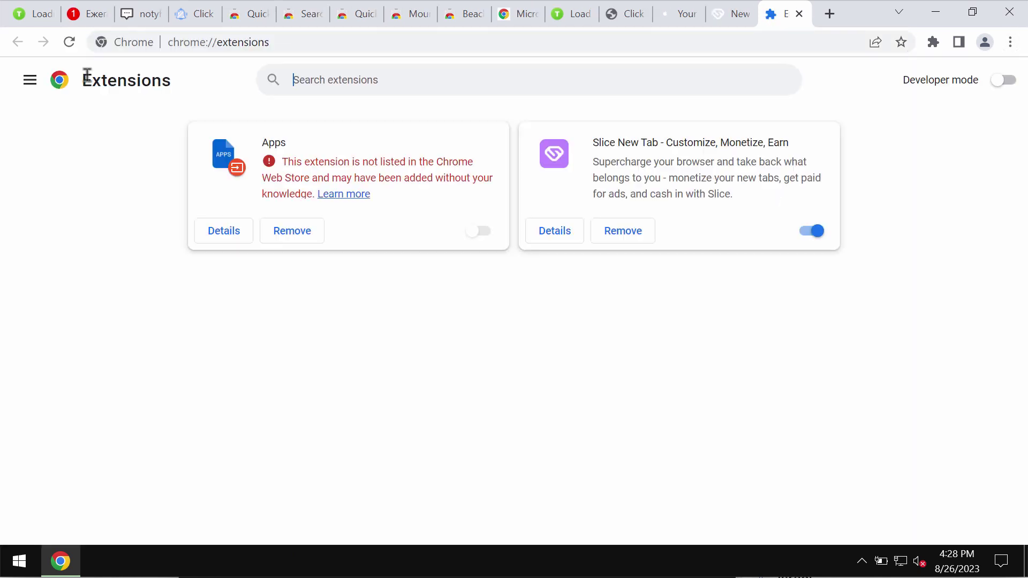
pyautogui.click(622, 230)
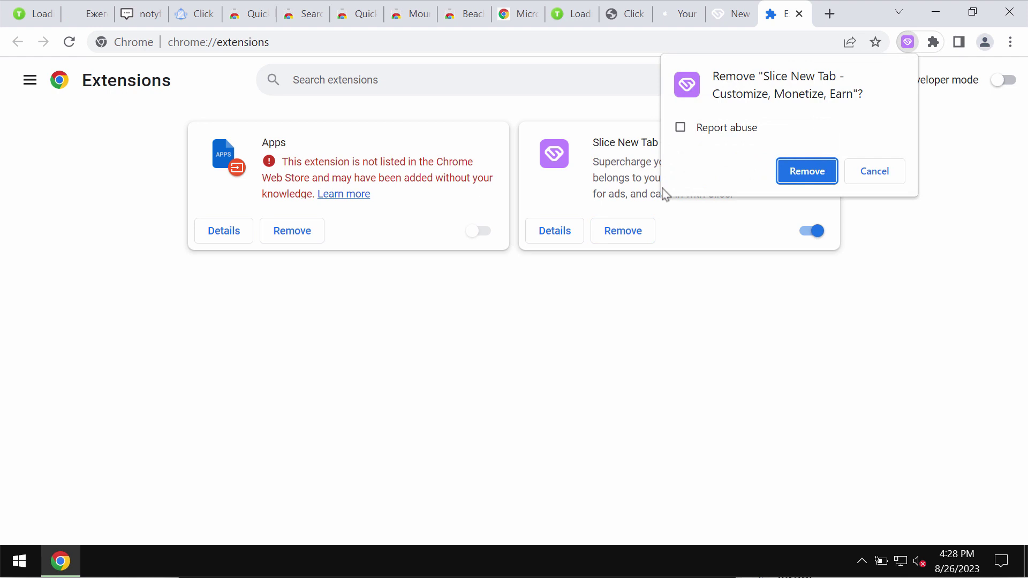
pyautogui.click(785, 178)
pyautogui.click(292, 232)
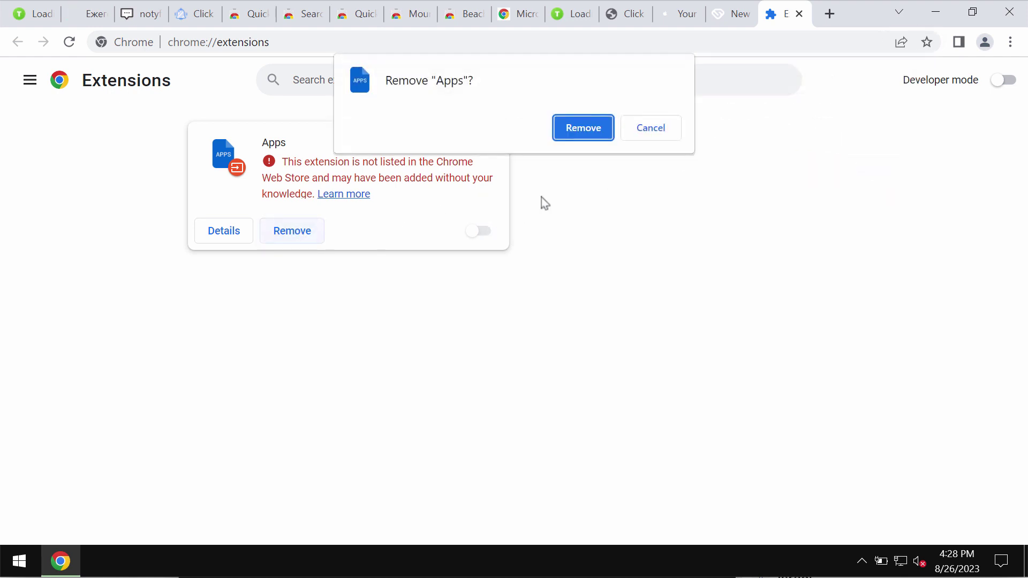
pyautogui.click(577, 146)
pyautogui.click(516, 49)
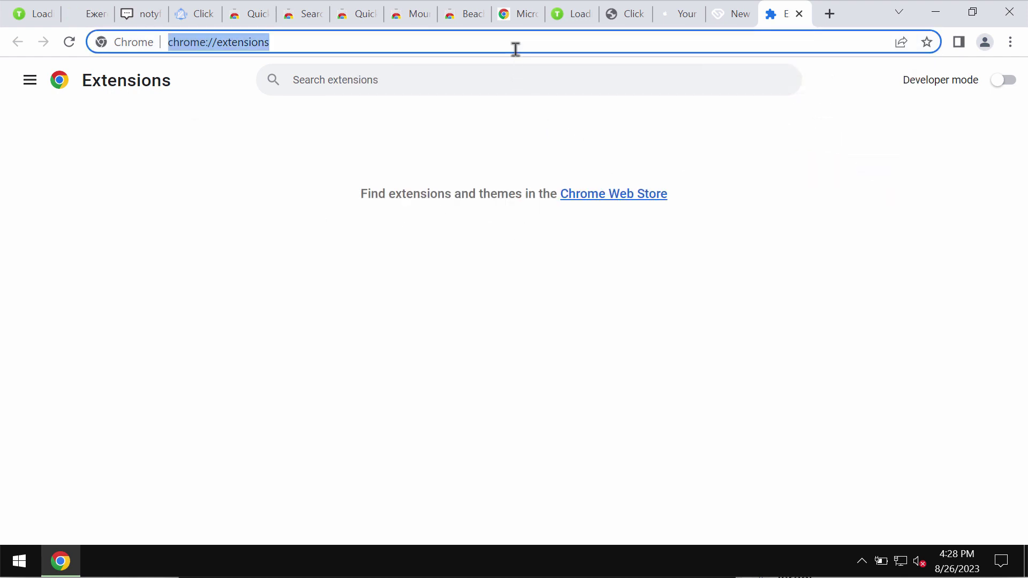
pyautogui.write('c')
# Step: Load combocleaner.com from the address bar
pyautogui.press('Return')
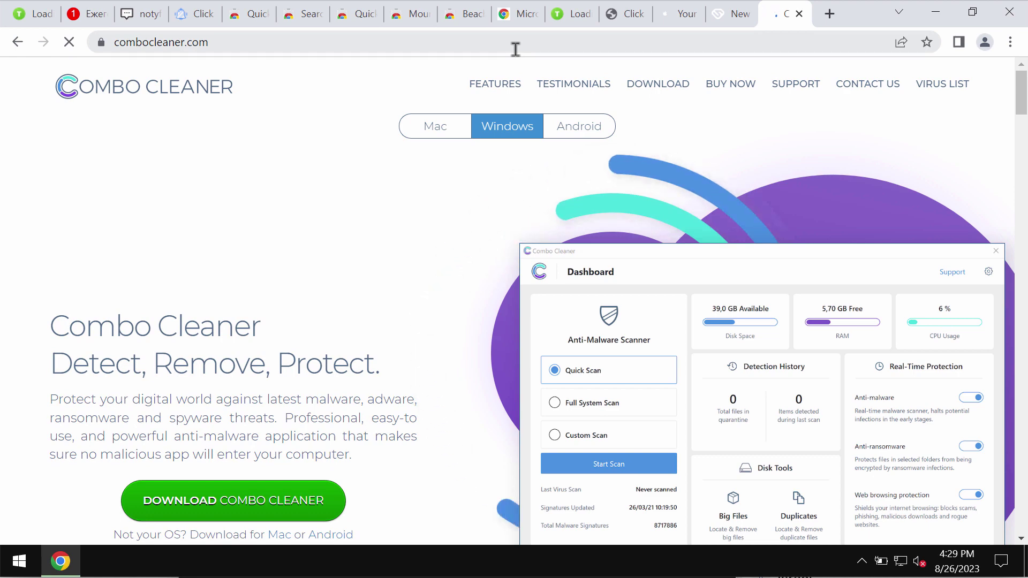
# Step: Minimize Chrome and open the Combo Cleaner dashboard from the hidden system tray icons
pyautogui.click(935, 13)
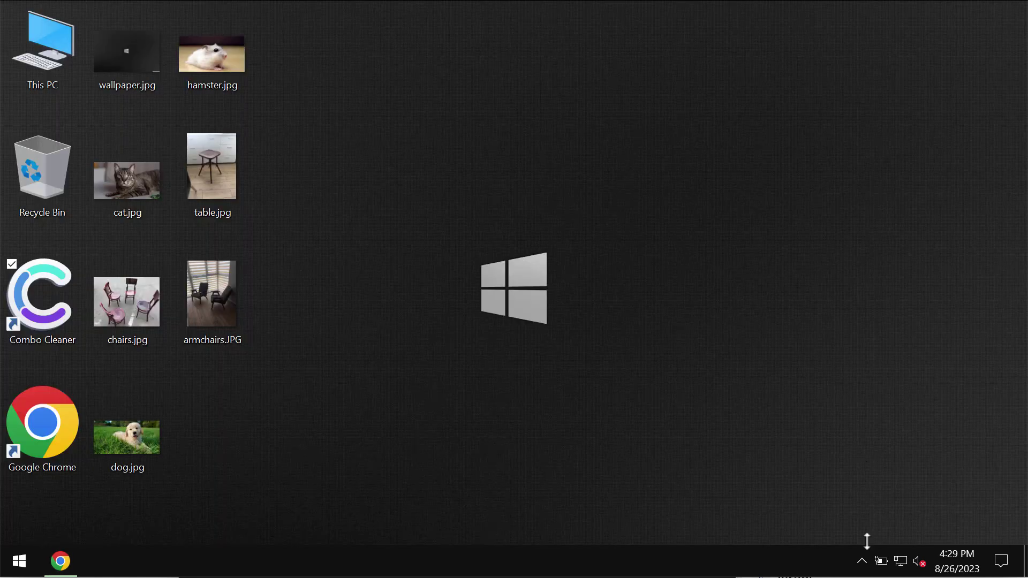
pyautogui.click(862, 561)
pyautogui.click(878, 528)
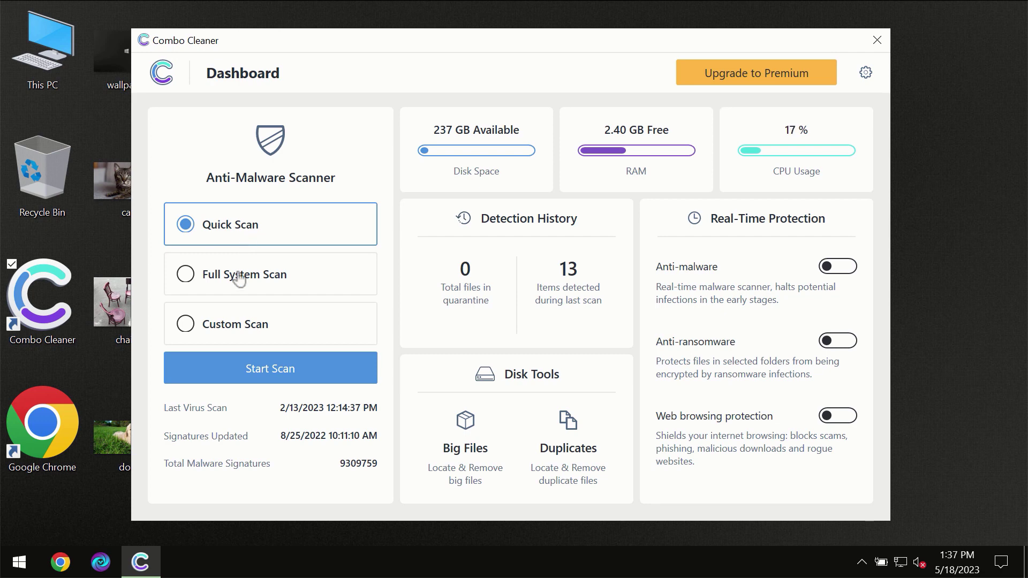
# Step: Start Combo Cleaner's Quick Scan and let it run
pyautogui.click(264, 371)
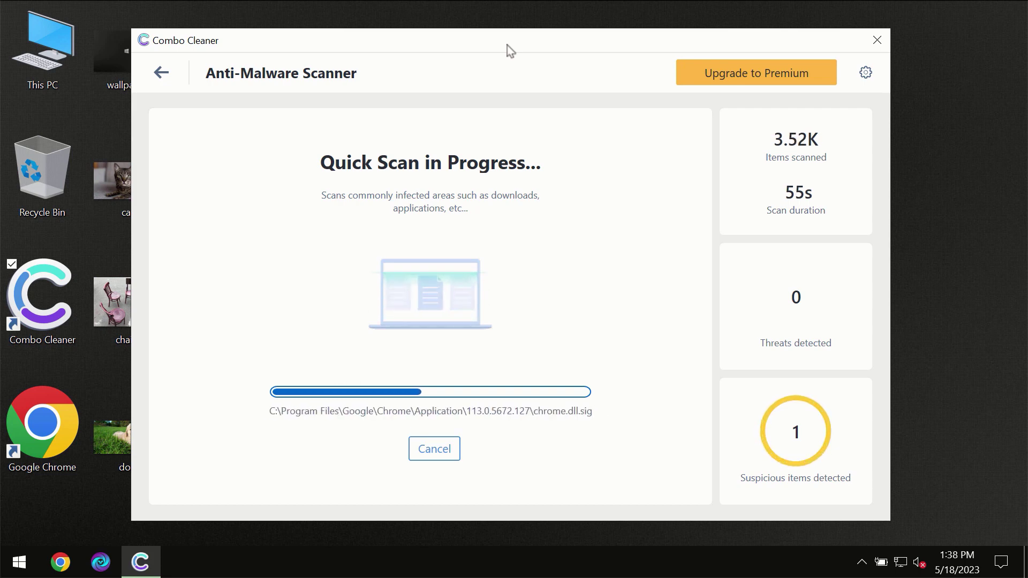
# Step: Check the Anti-Ransomware protection settings, then go back to the Dashboard
pyautogui.click(866, 74)
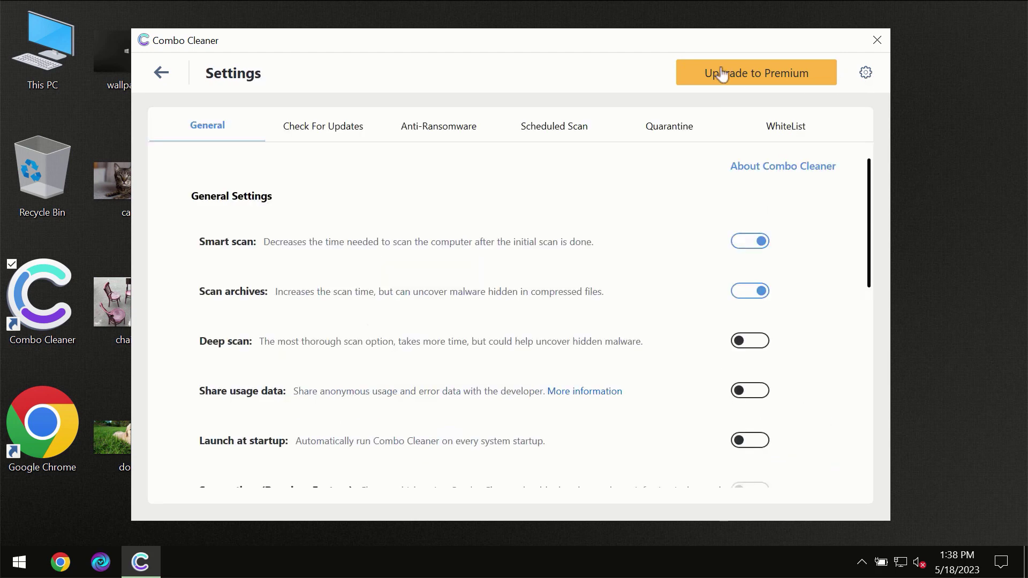
pyautogui.click(431, 137)
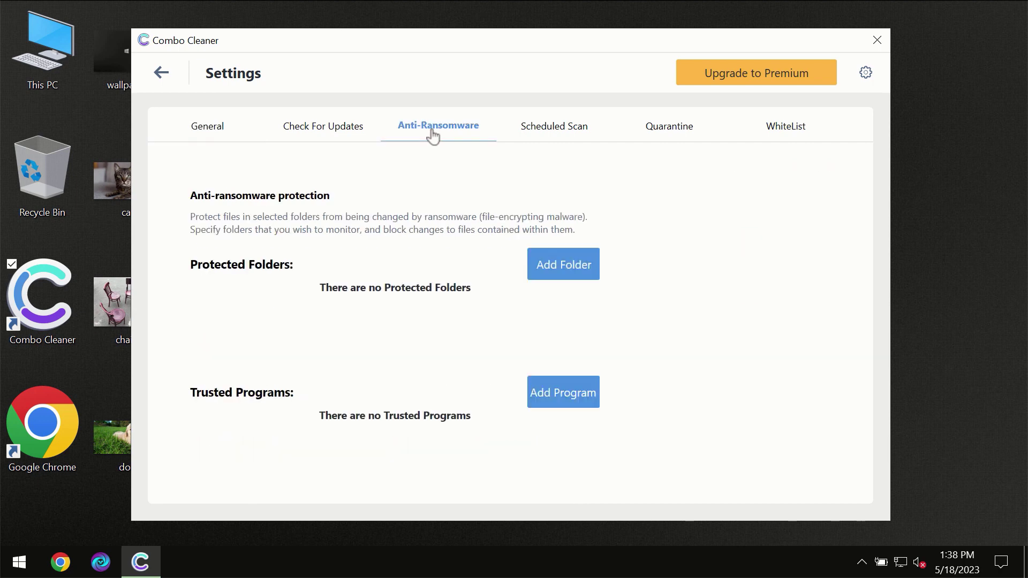
pyautogui.click(163, 76)
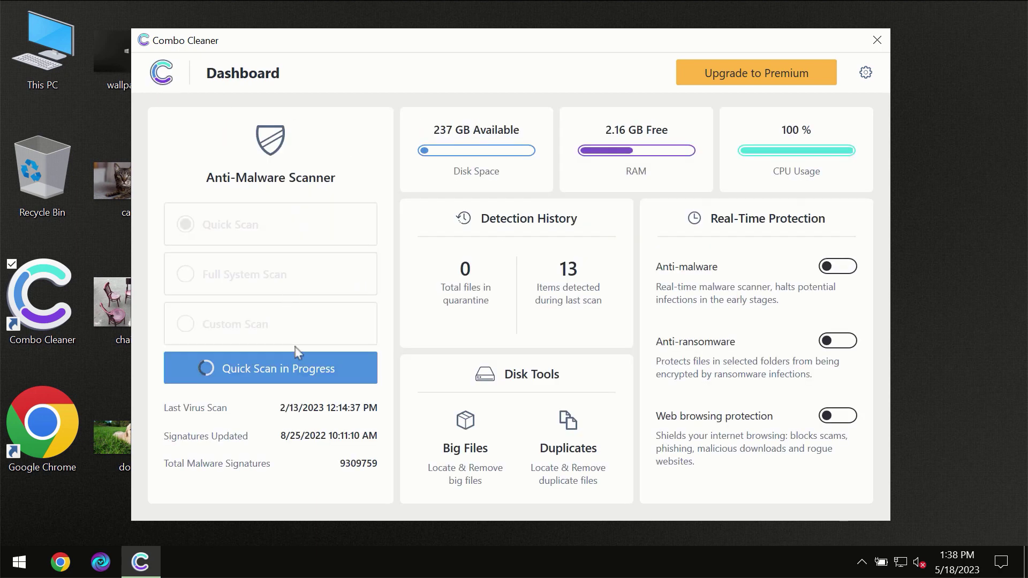
# Step: Reopen the Quick Scan to see the awejx.eastfeukufunde.com Ads threat, then open Upgrade to Premium
pyautogui.click(295, 376)
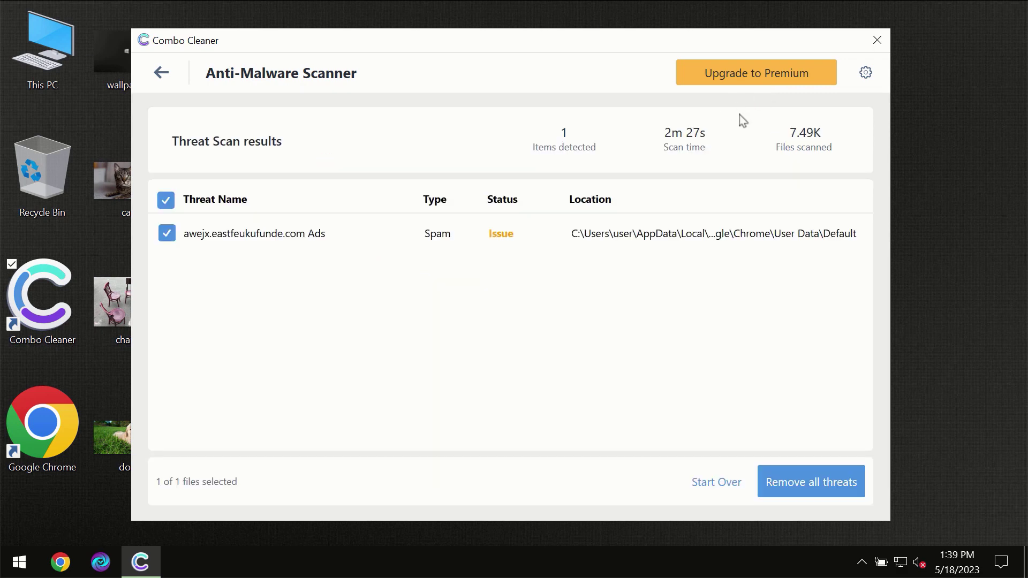
pyautogui.click(739, 72)
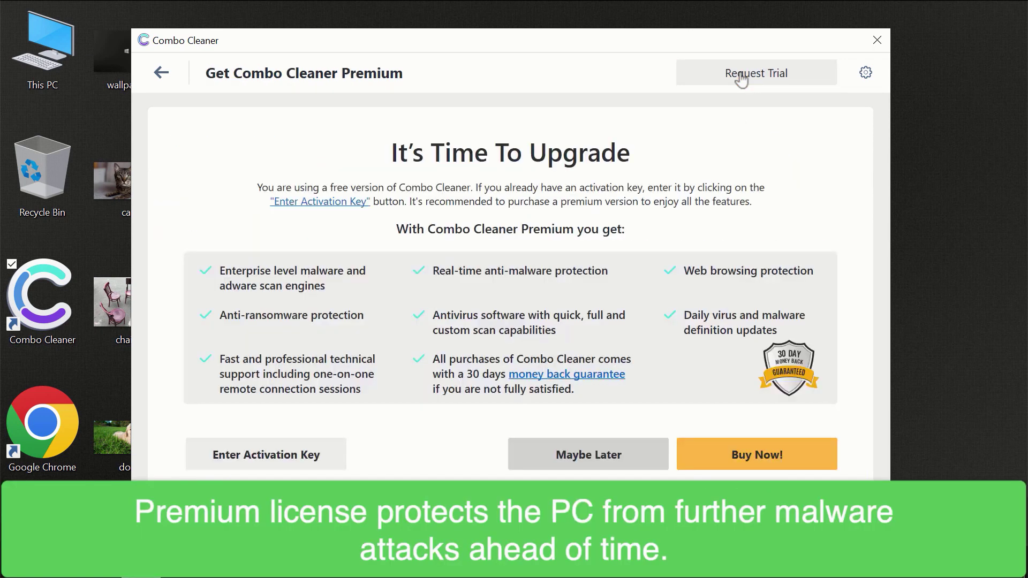